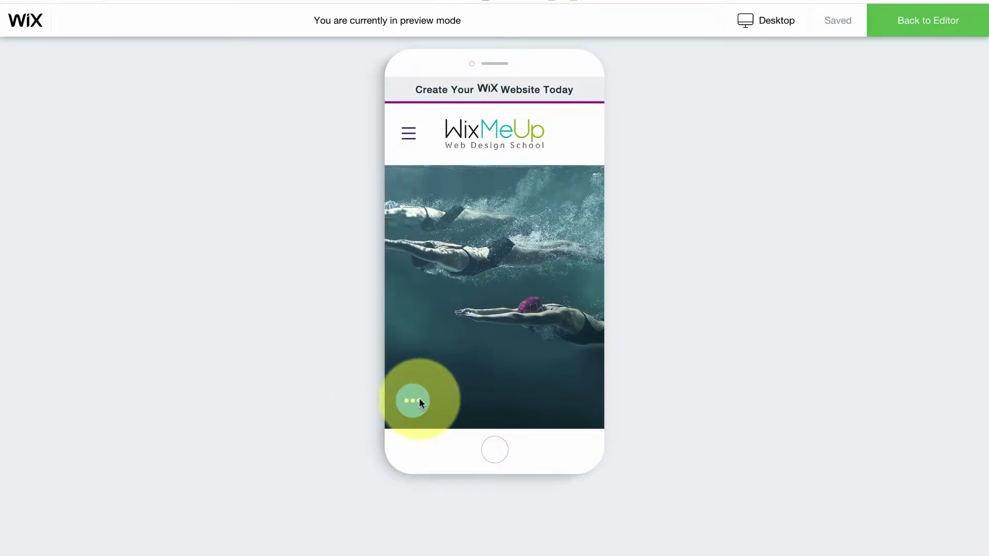
- Check the preview's quick action menu, then switch to the mobile view and open Mobile Tools
left_click(419, 398)
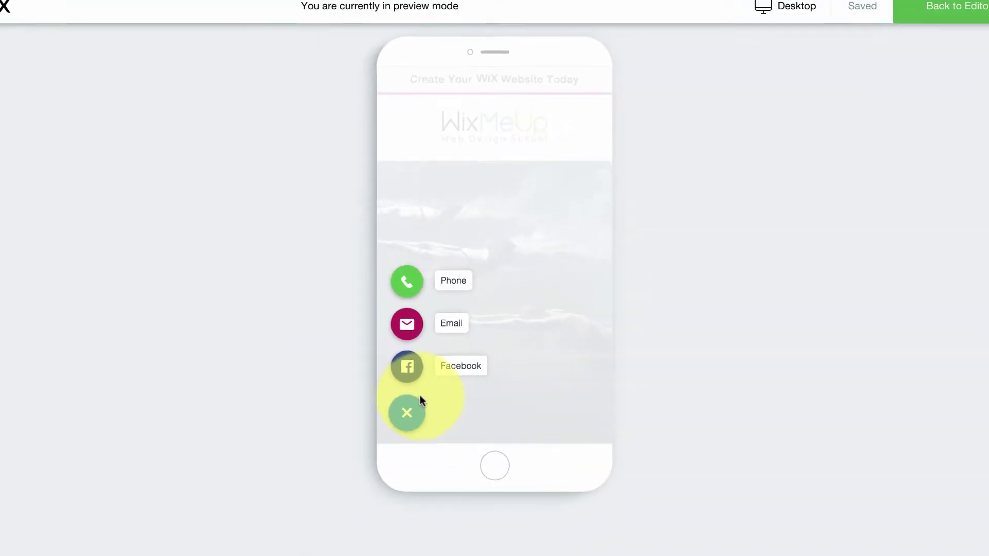
left_click(417, 394)
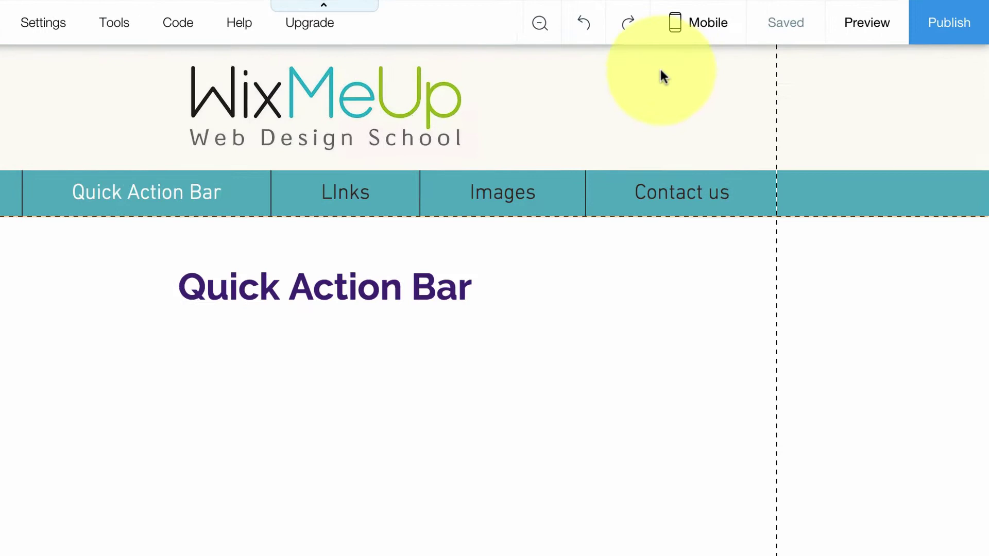
mouse_move(683, 25)
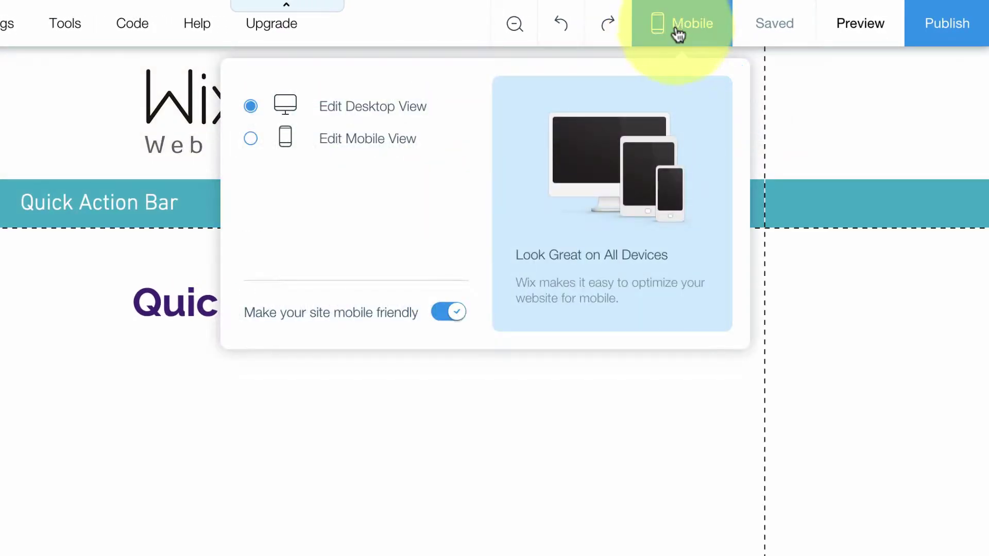
left_click(330, 141)
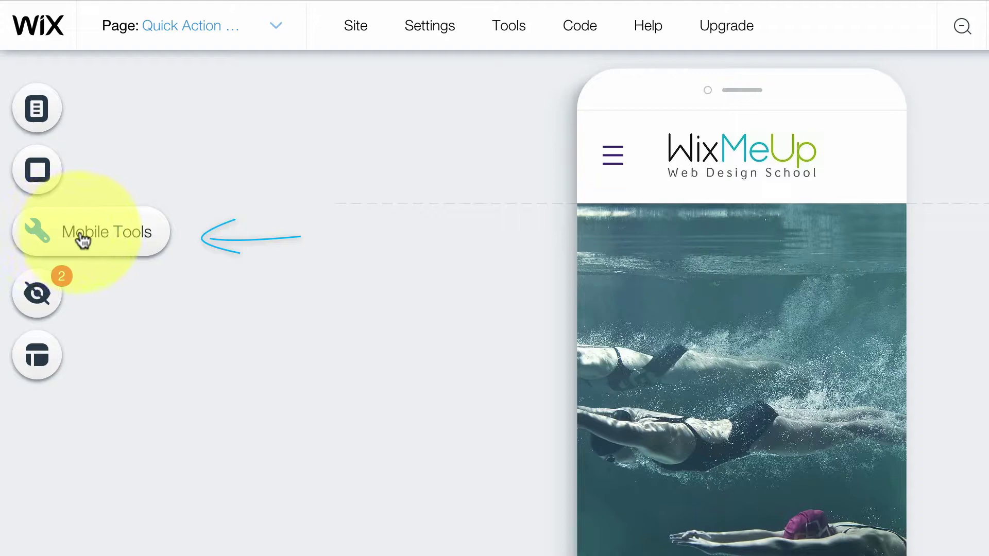
left_click(82, 241)
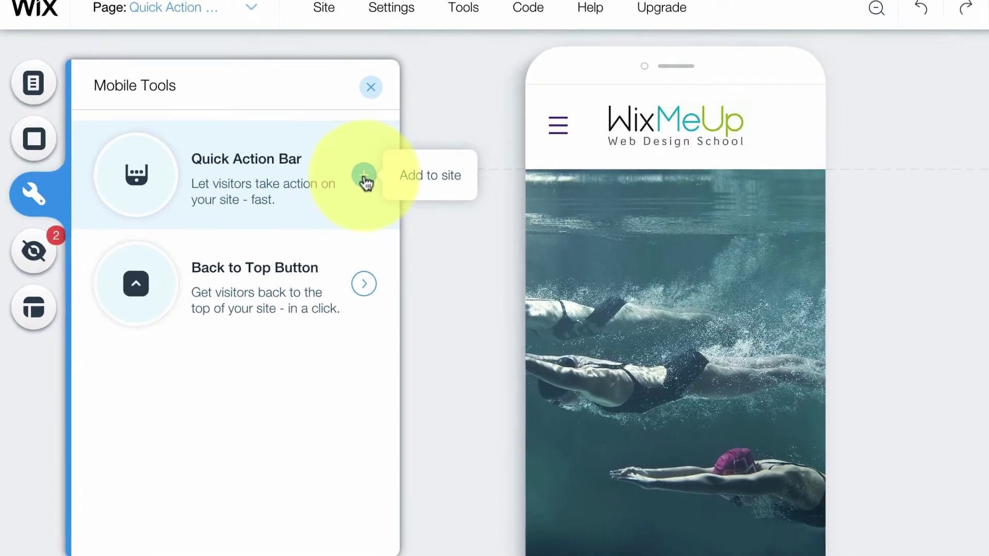
- Add the Quick Action Bar, view Phone's link setup without changes, and show more actions
left_click(400, 210)
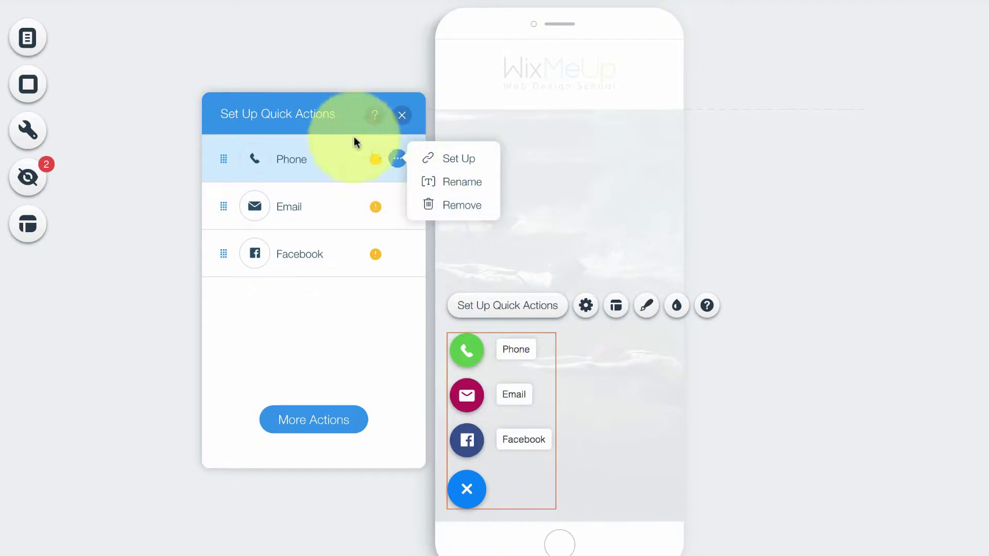
left_click(329, 124)
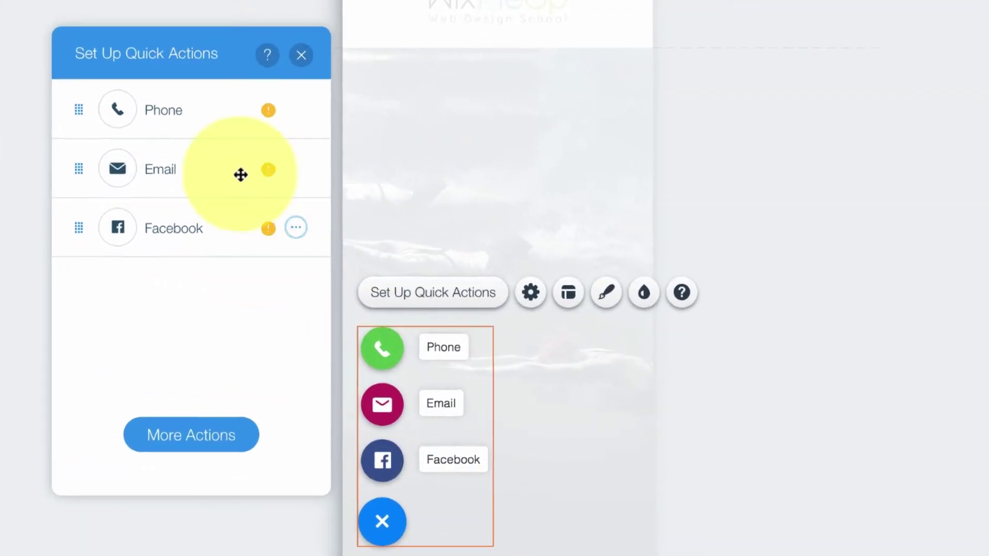
left_click(273, 102)
left_click(333, 99)
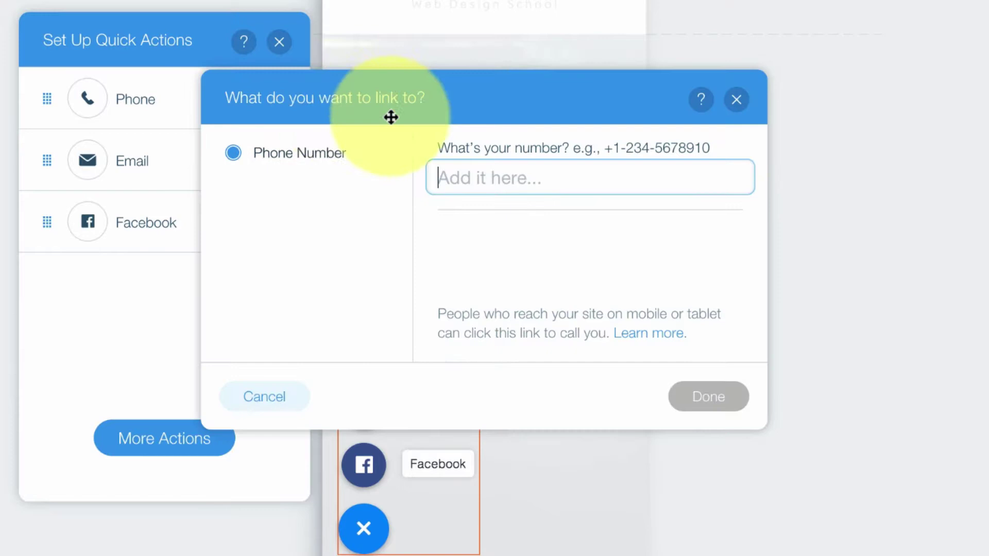
left_click_drag(588, 94, 665, 88)
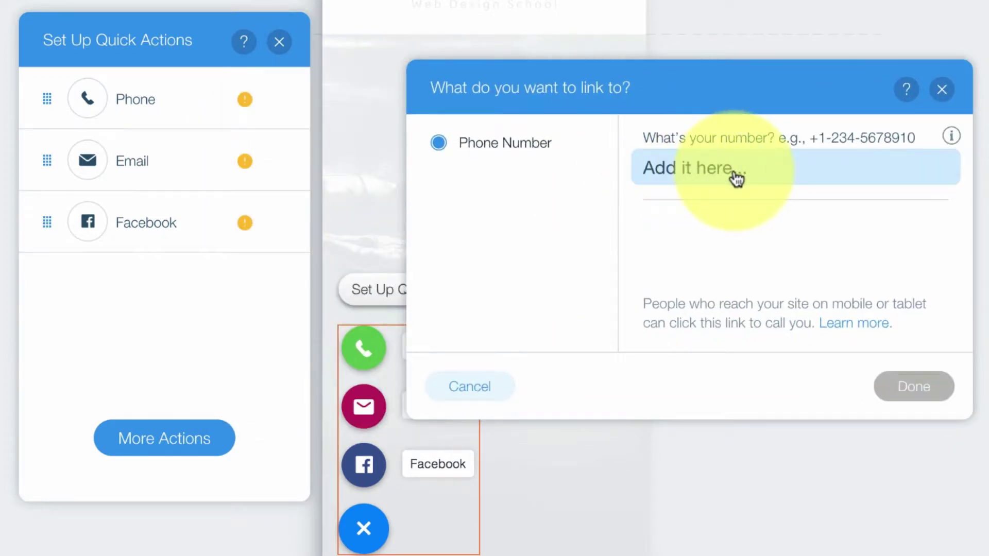
left_click(942, 90)
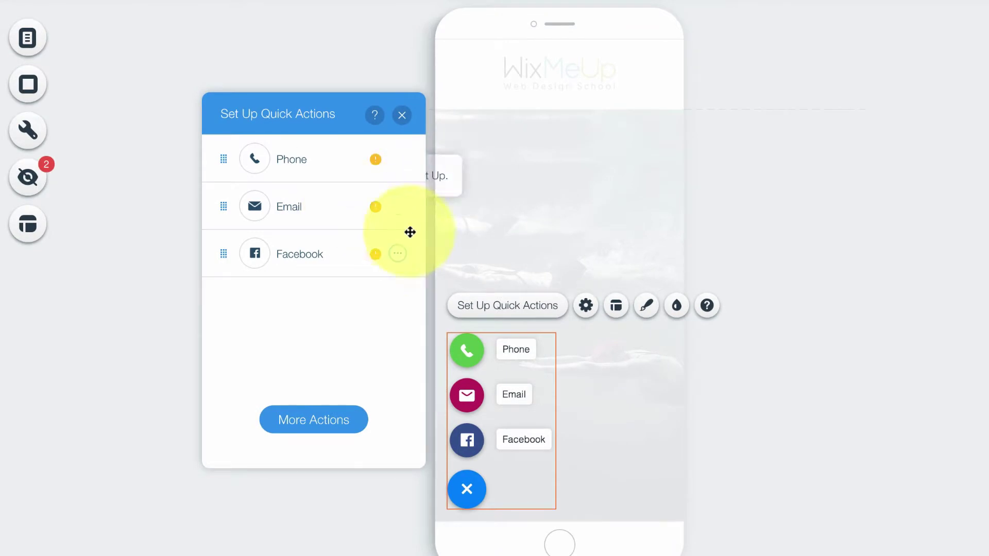
left_click(316, 417)
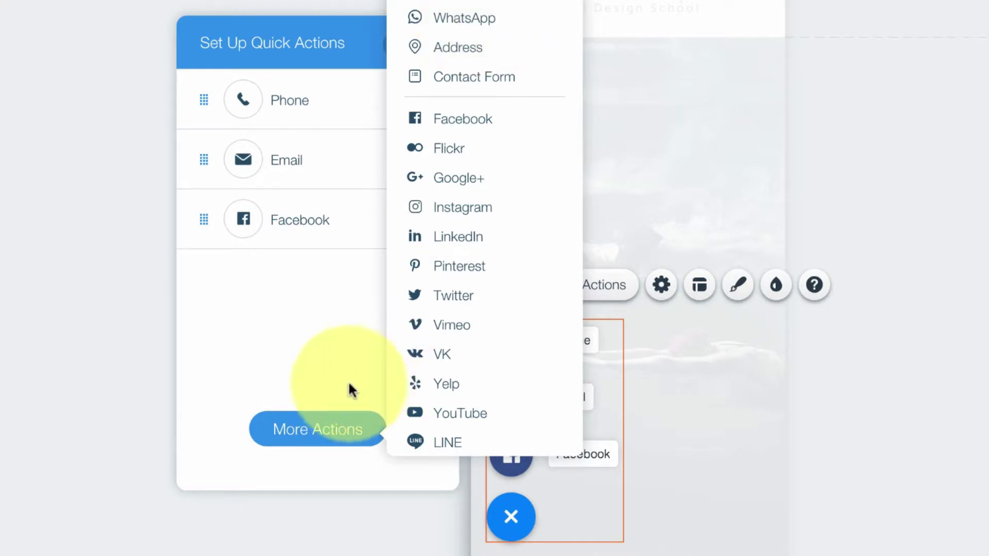
- Remove the Facebook action and move Phone below Email, then back above it
left_click(331, 424)
left_click(423, 221)
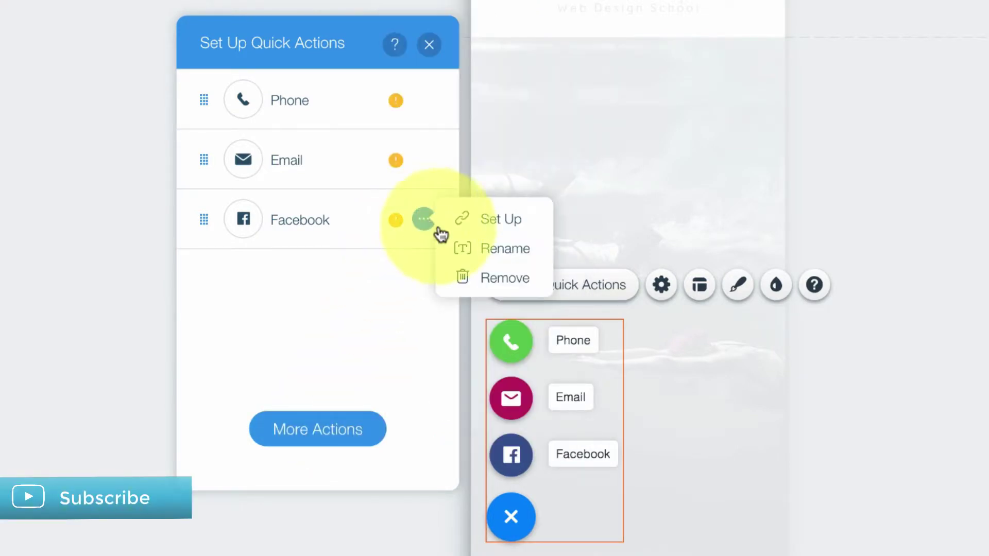
left_click(456, 277)
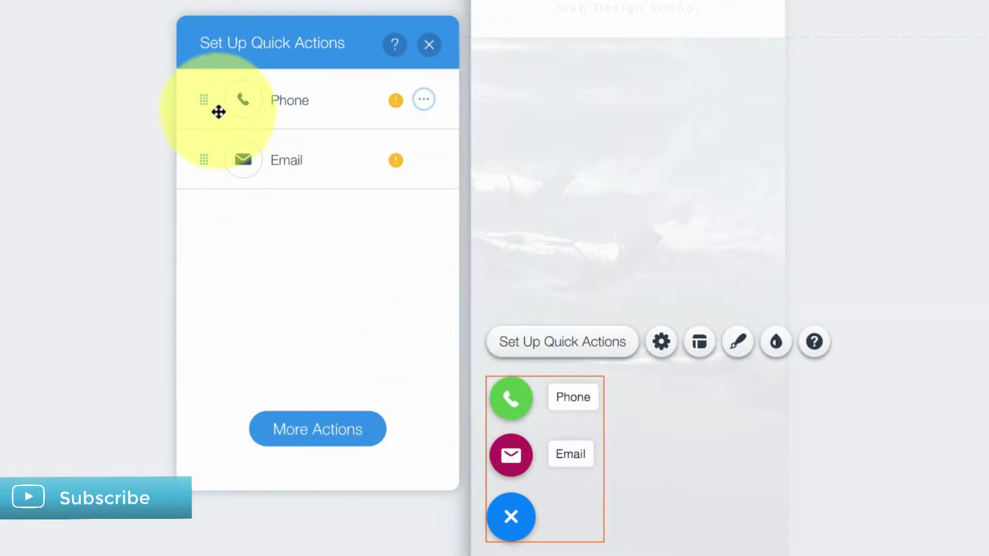
left_click_drag(206, 109, 205, 169)
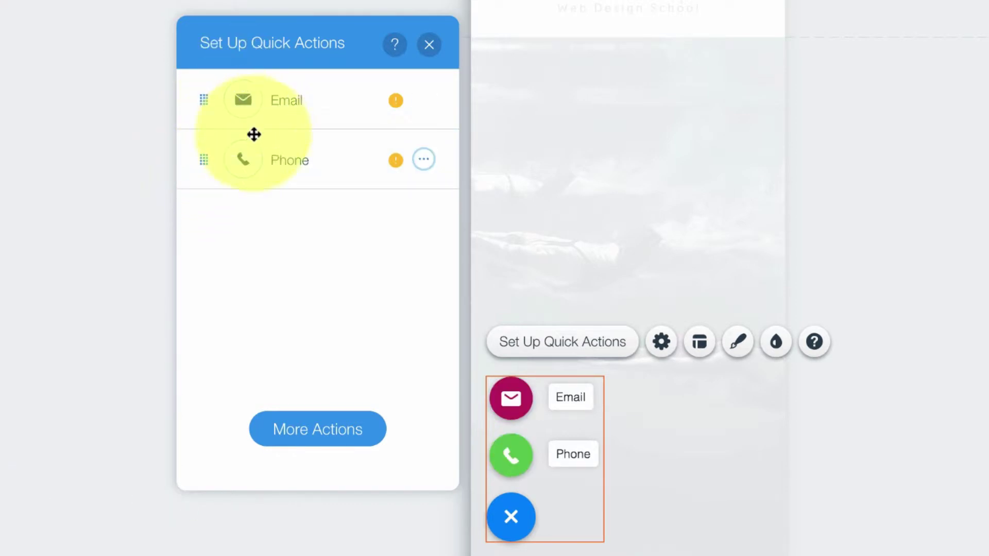
left_click_drag(210, 158, 203, 102)
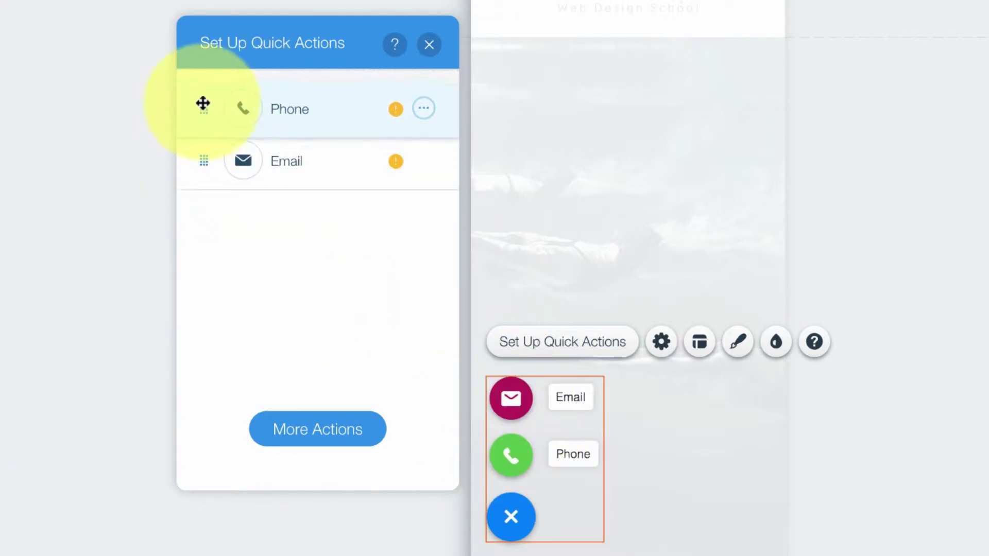
- Re-add Facebook from the additional actions and close the quick actions setup
left_click(309, 430)
left_click(466, 128)
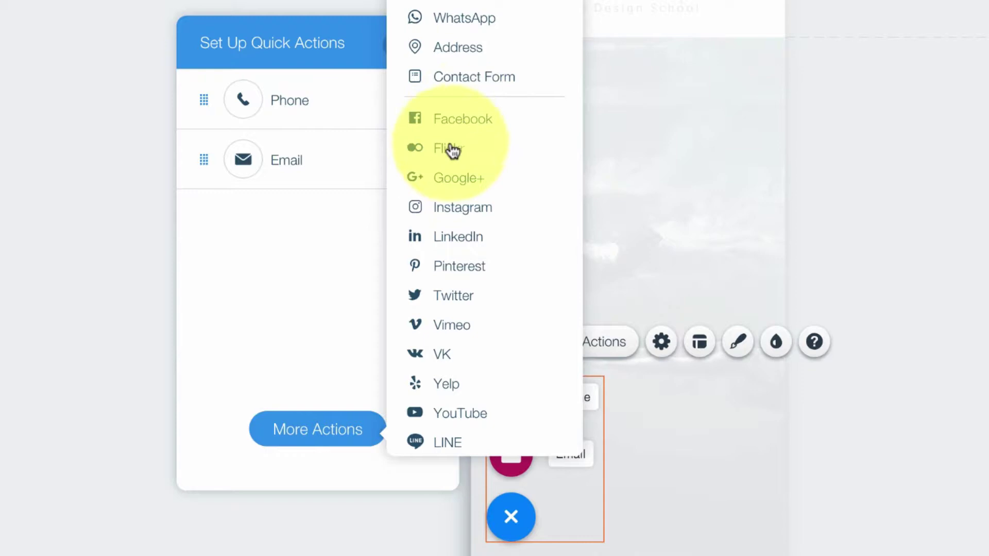
left_click(328, 427)
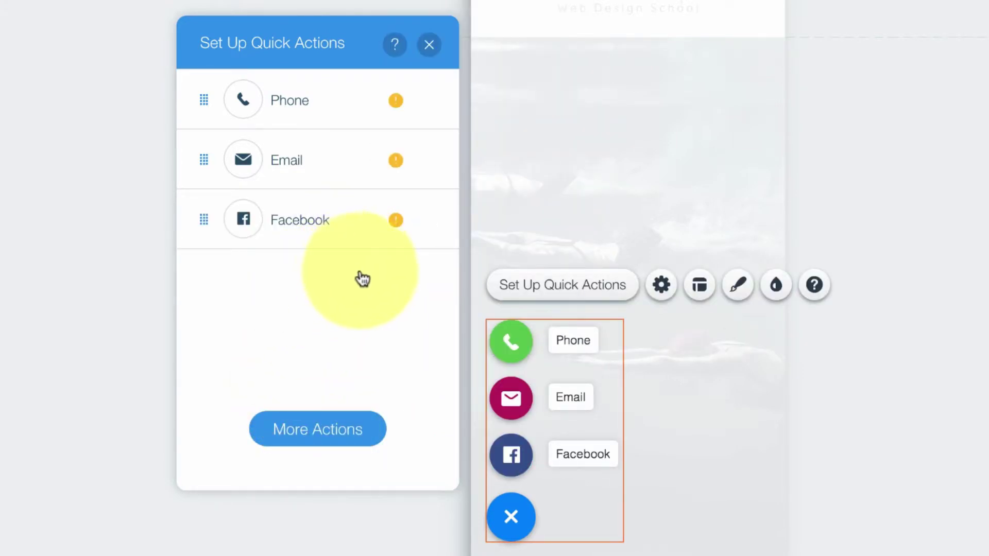
left_click(429, 45)
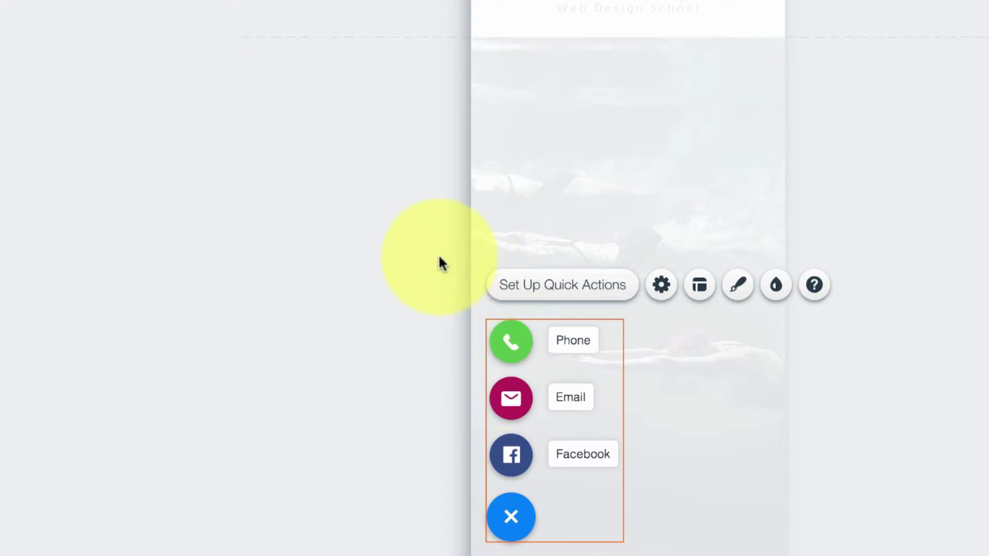
- Try placing the action bar on the right, then return it to the left
left_click(700, 288)
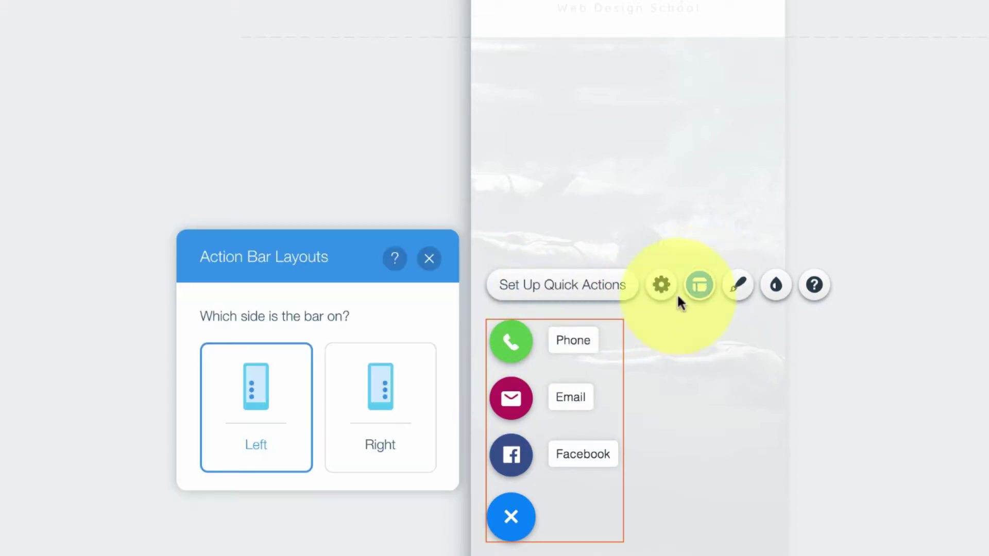
left_click(377, 394)
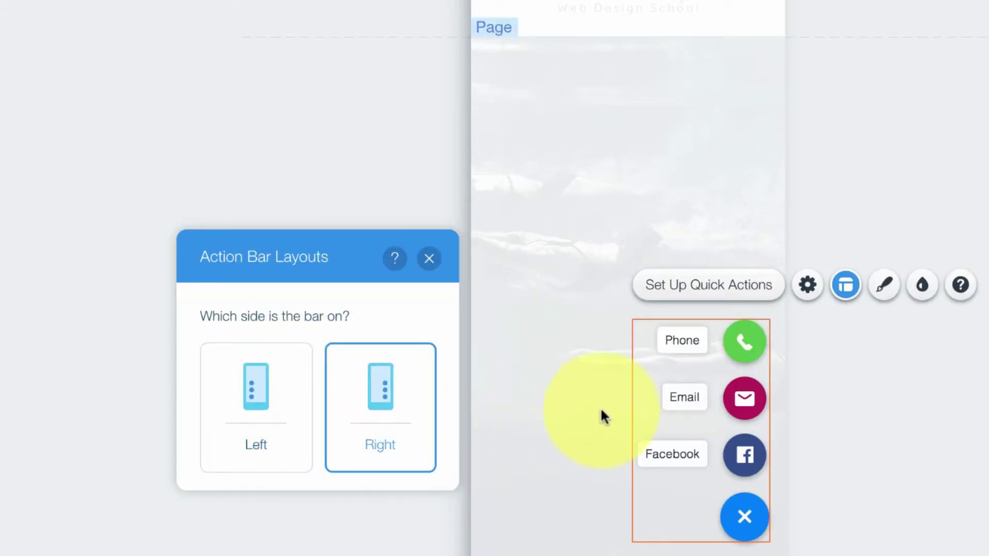
left_click(279, 396)
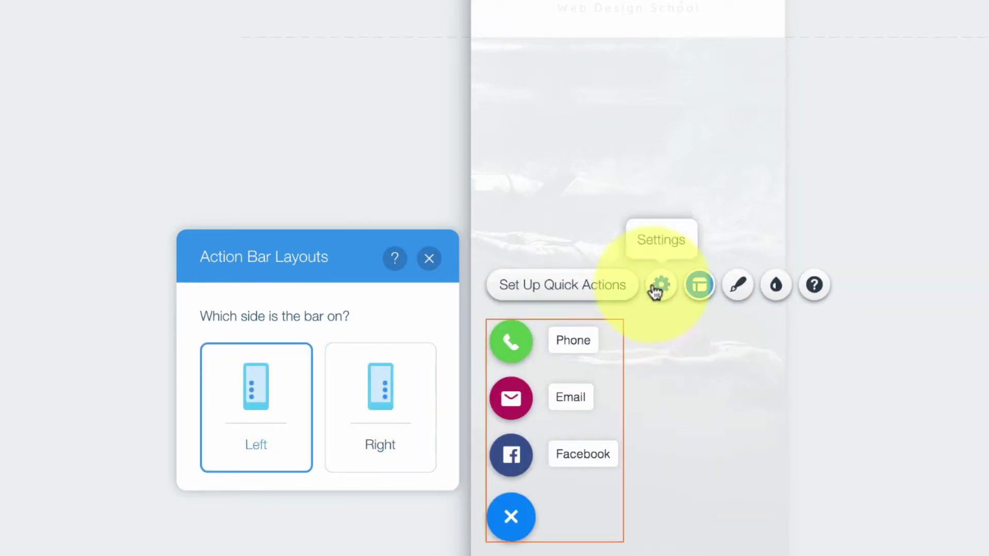
- Try the action bar with and without labels, keeping Phone, Email and Facebook labelled
left_click(655, 291)
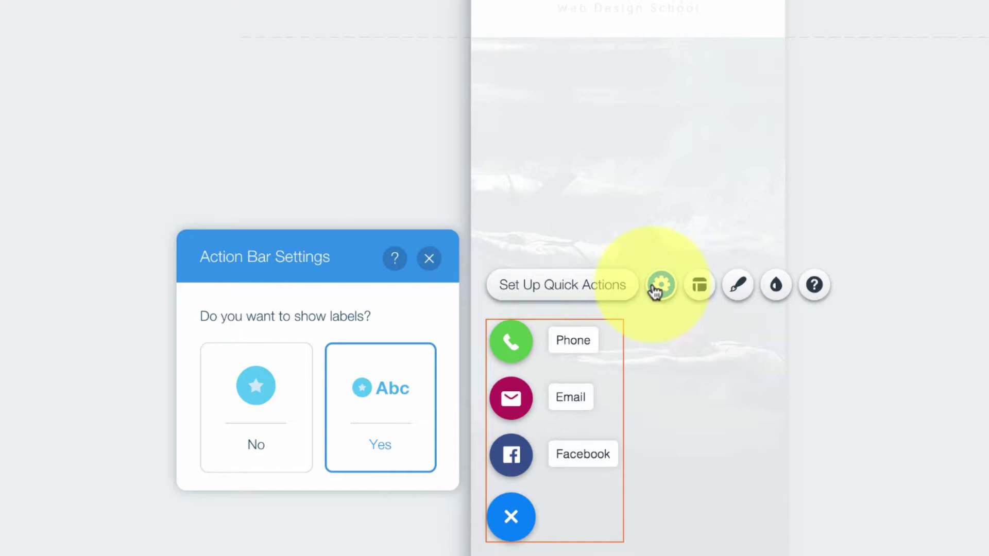
left_click(387, 388)
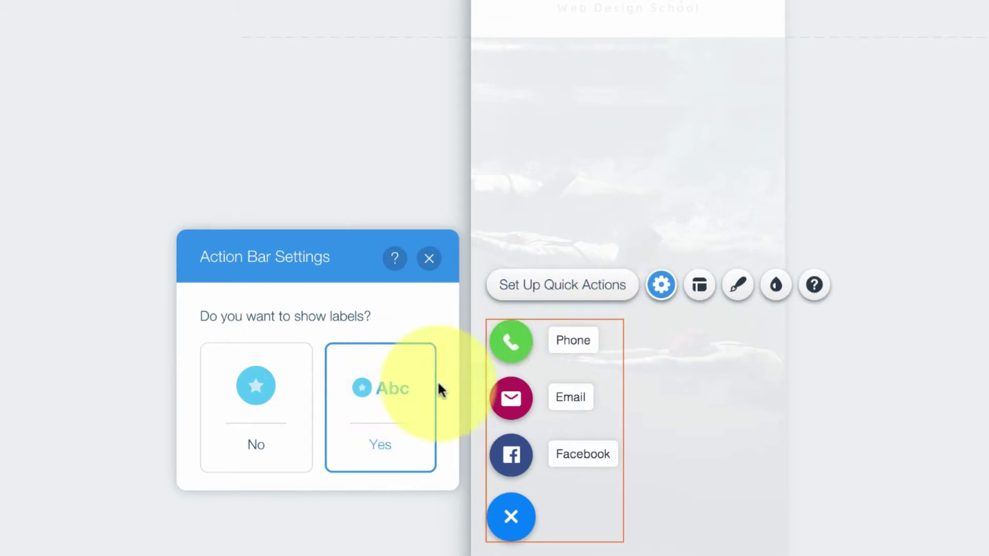
left_click(392, 399)
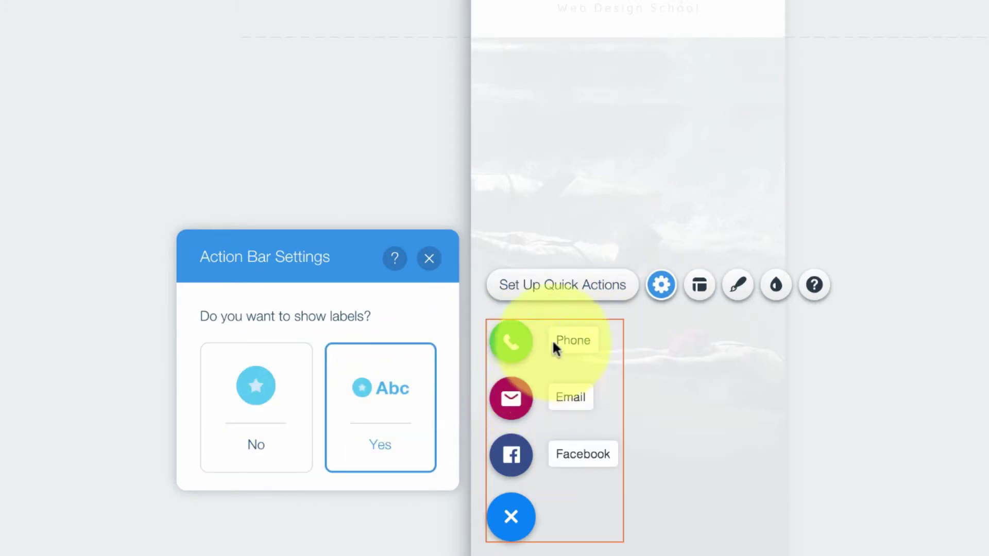
left_click(254, 401)
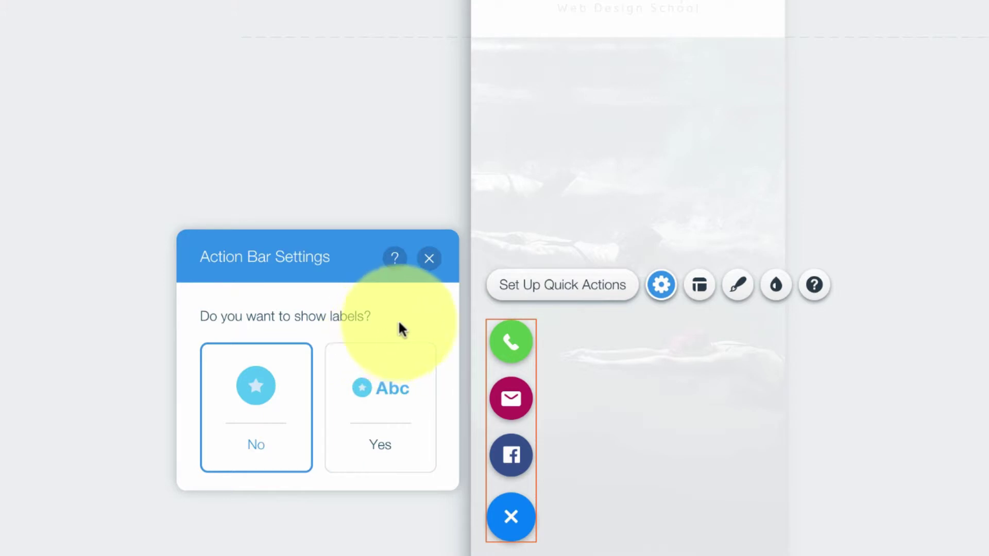
left_click(429, 258)
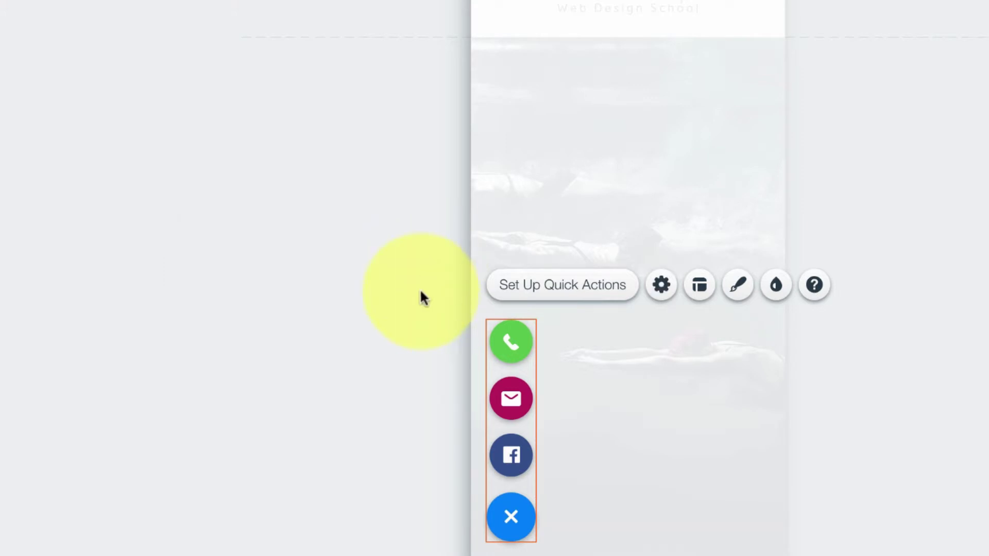
- Open the preset designs and try the first several, including floating labelled buttons
left_click(738, 284)
left_click(443, 332)
left_click(260, 171)
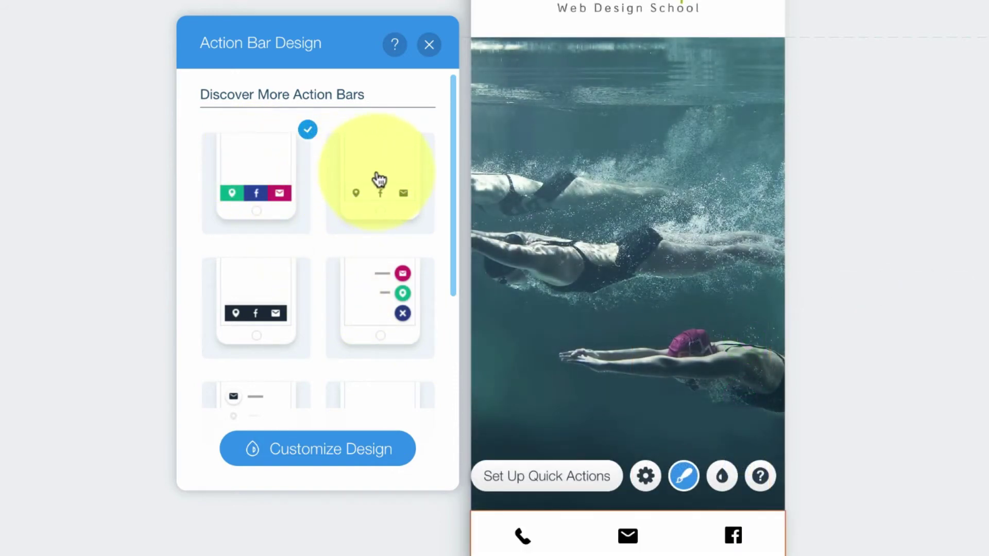
left_click(254, 289)
left_click(369, 298)
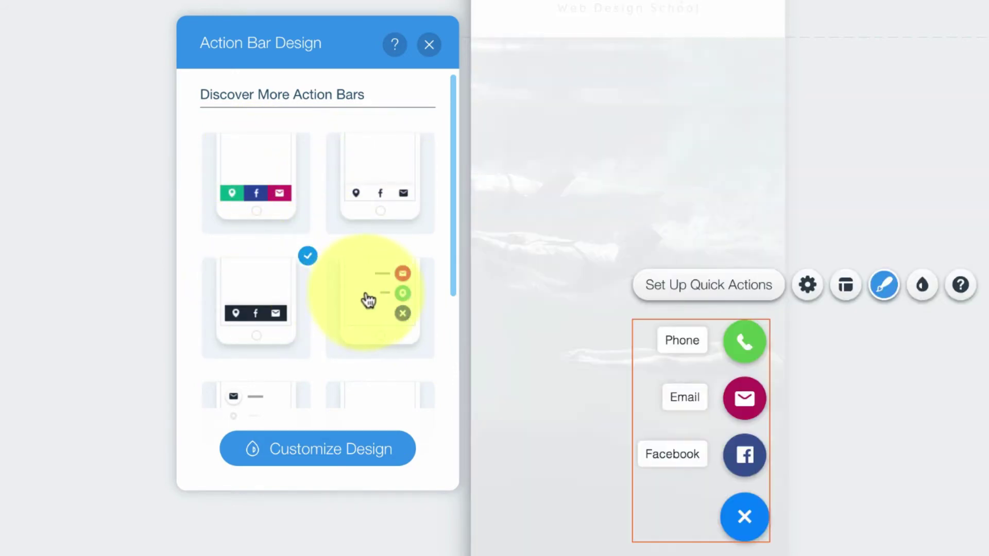
scroll(456, 227, "down", 3)
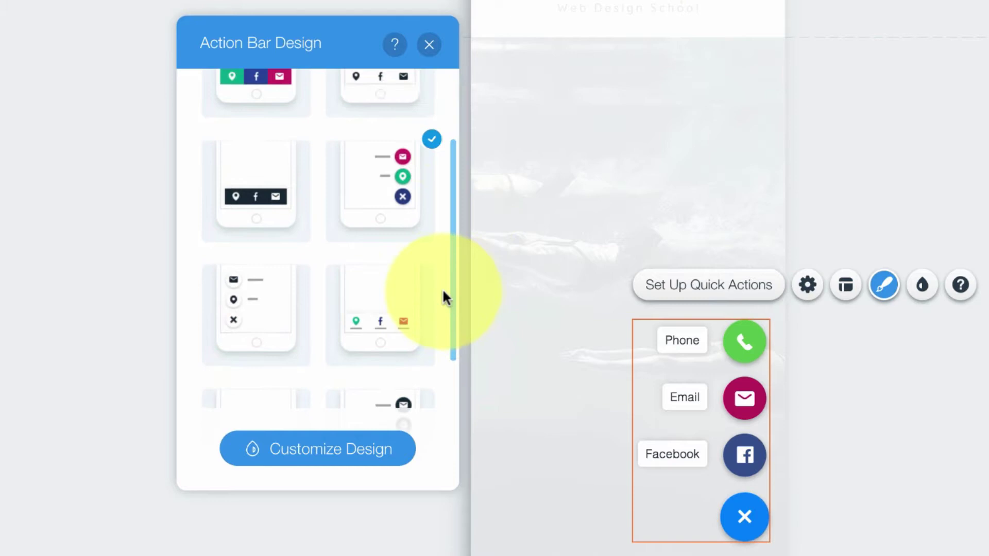
scroll(443, 298, "down", 2)
left_click(278, 266)
left_click(367, 280)
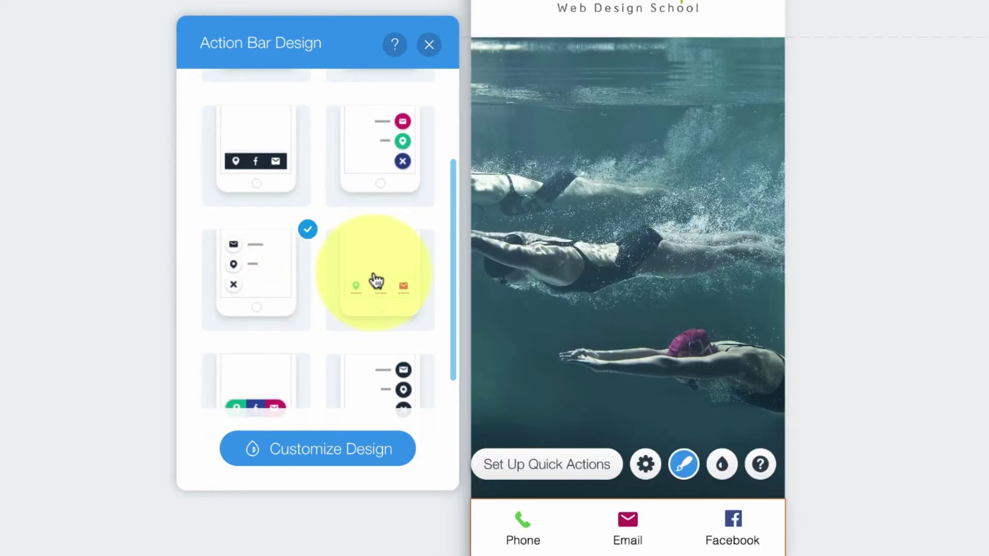
scroll(451, 278, "down", 2)
- Try the remaining presets and choose the vertical stack of black round labelled buttons
left_click(265, 290)
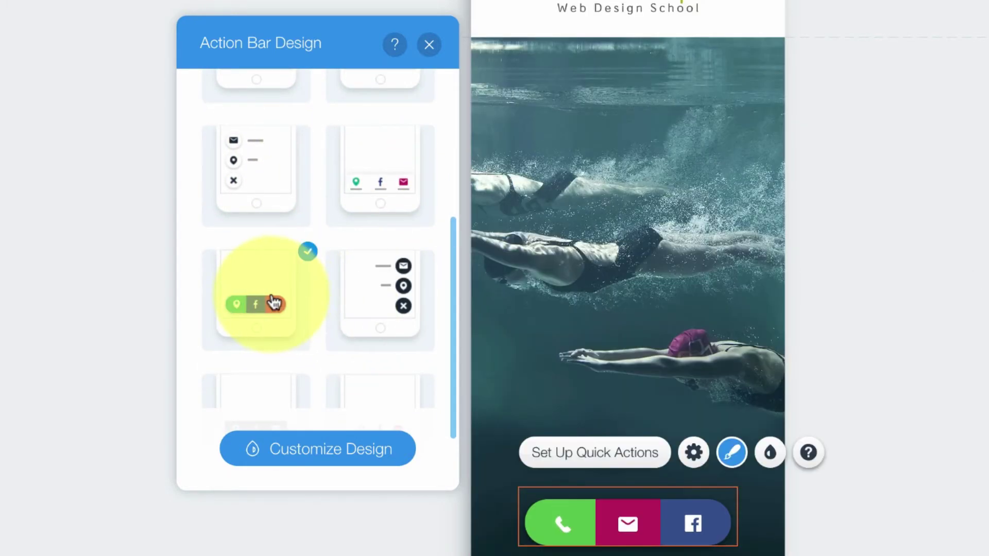
left_click(372, 293)
left_click(278, 289)
scroll(277, 280, "down", 2)
left_click(254, 327)
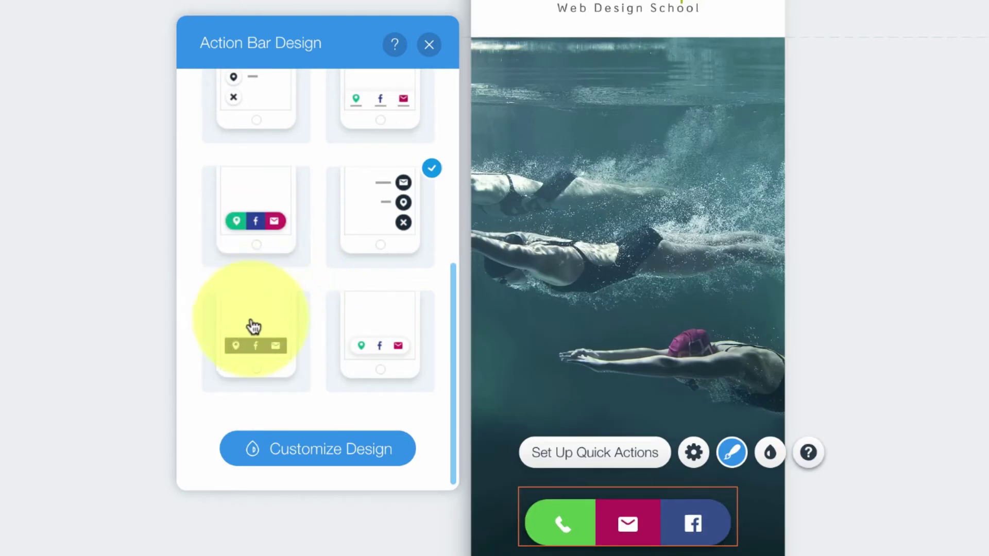
left_click(399, 342)
scroll(380, 348, "down", 3)
left_click(381, 348)
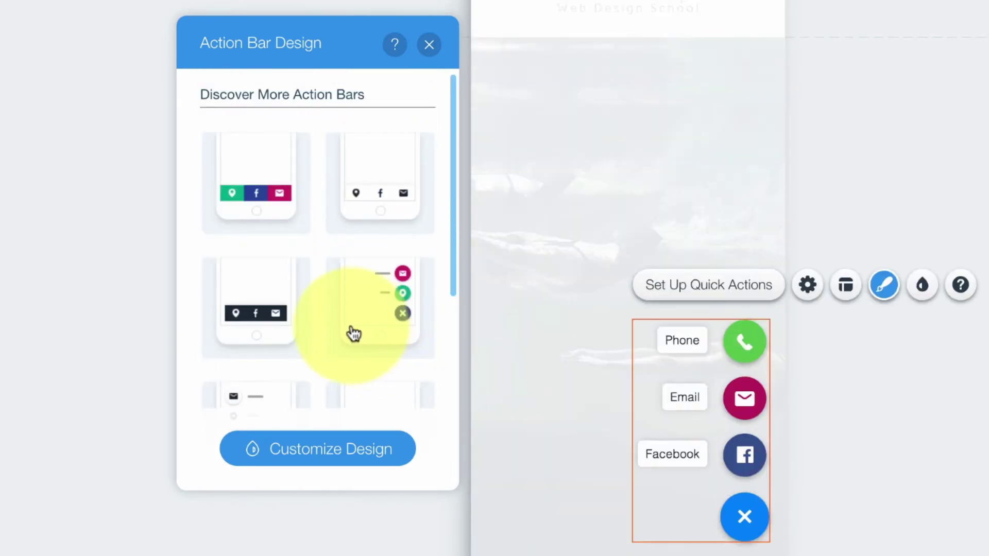
- Set the action buttons' colour scheme to full Color, leaving the collapsed button colour unchanged
left_click(343, 442)
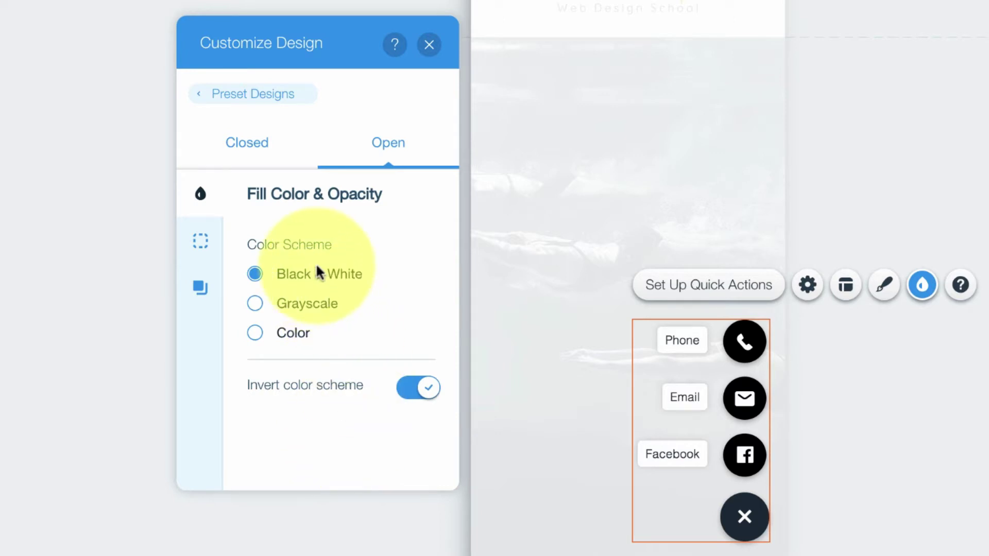
left_click(292, 304)
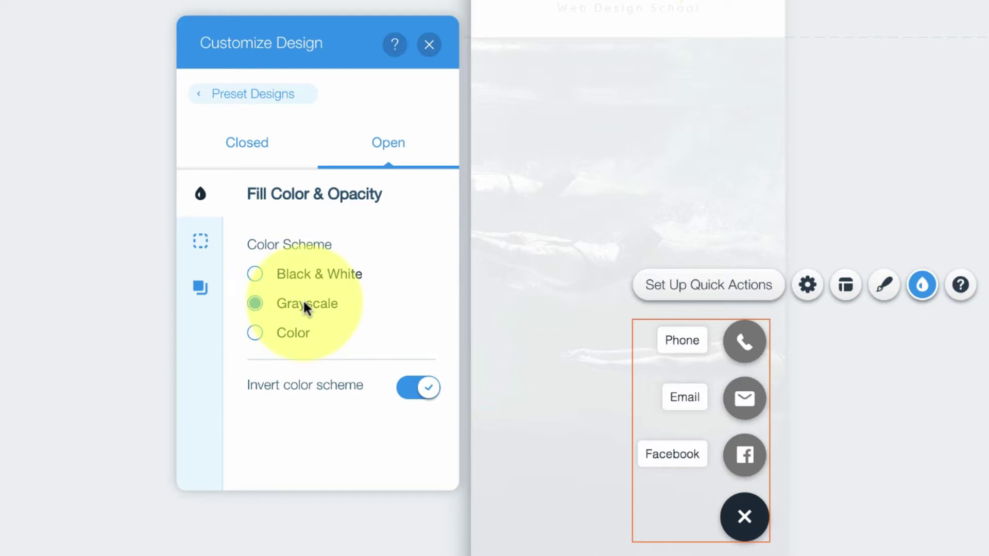
left_click(292, 332)
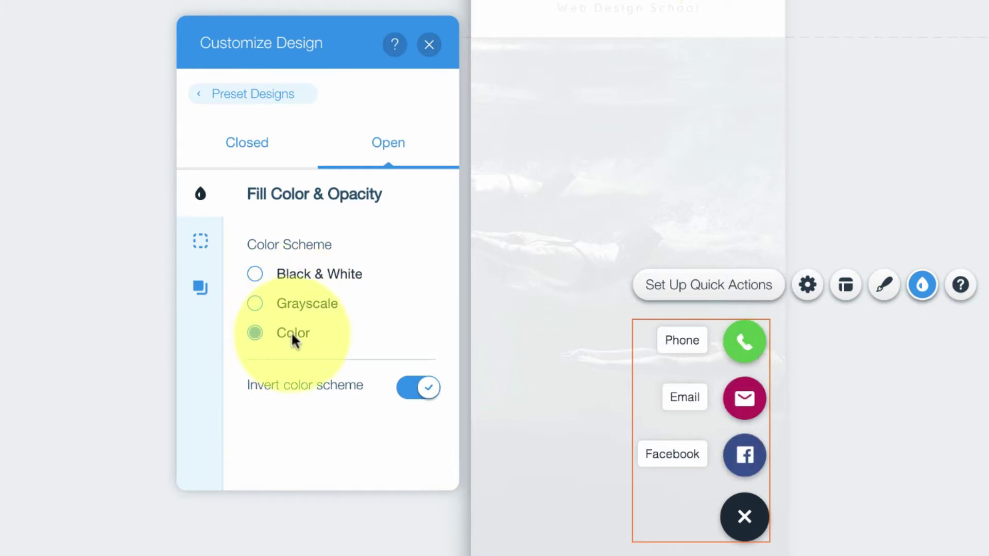
left_click(244, 153)
left_click(420, 266)
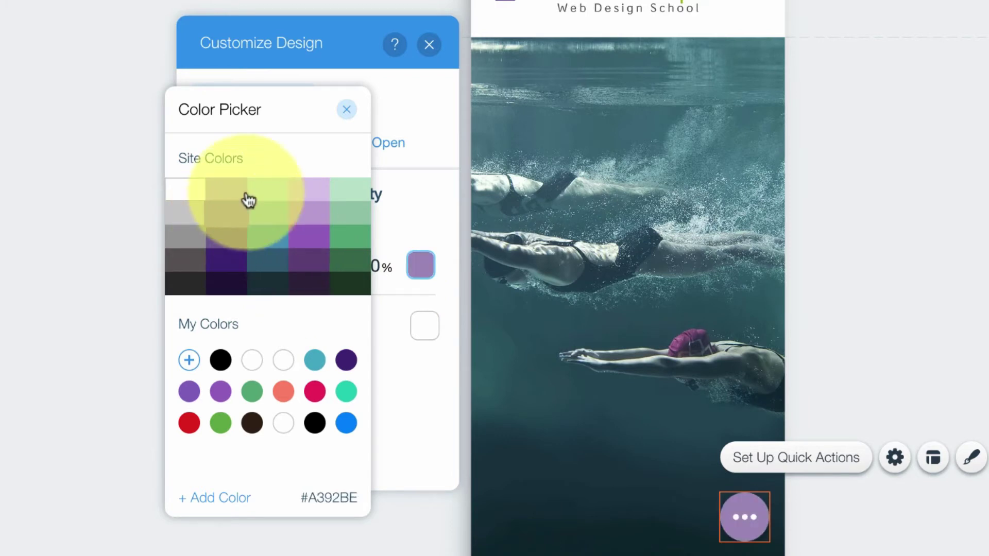
left_click(346, 109)
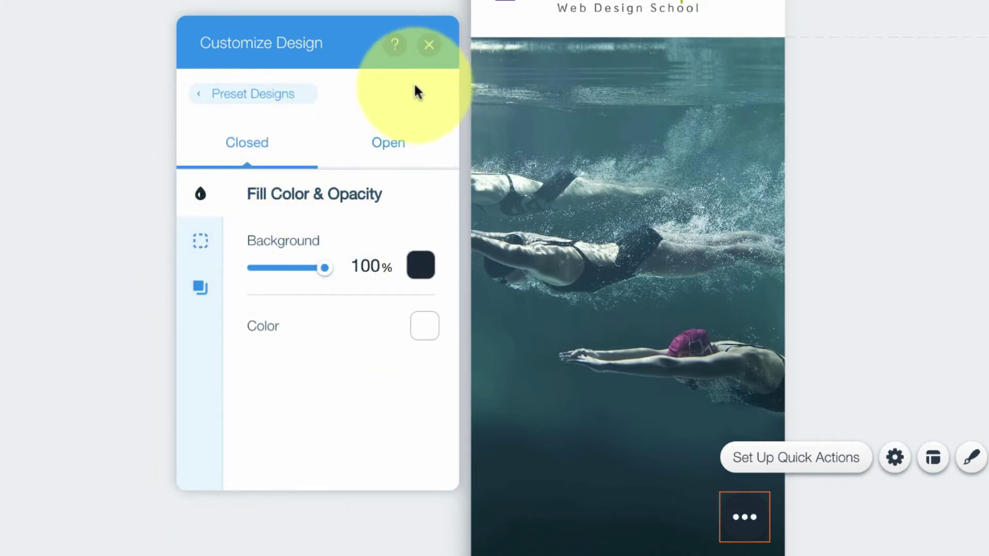
left_click(428, 47)
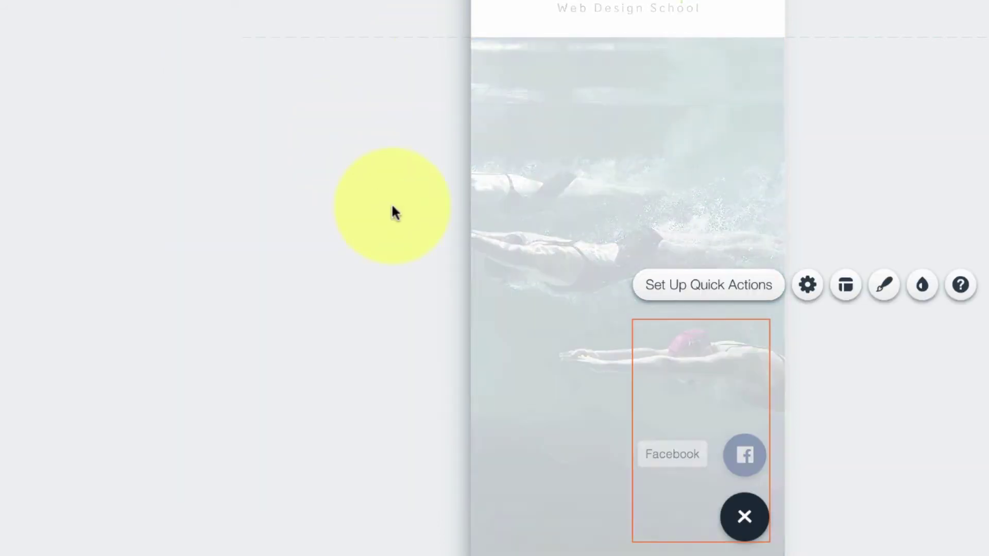
- Place the action bar on the left side of the screen
left_click(846, 285)
left_click(256, 402)
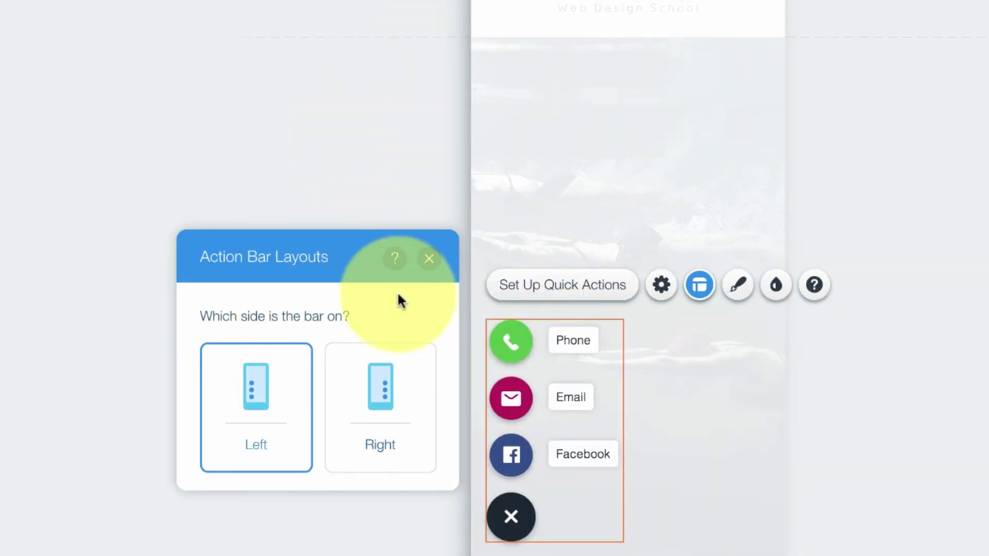
left_click(429, 258)
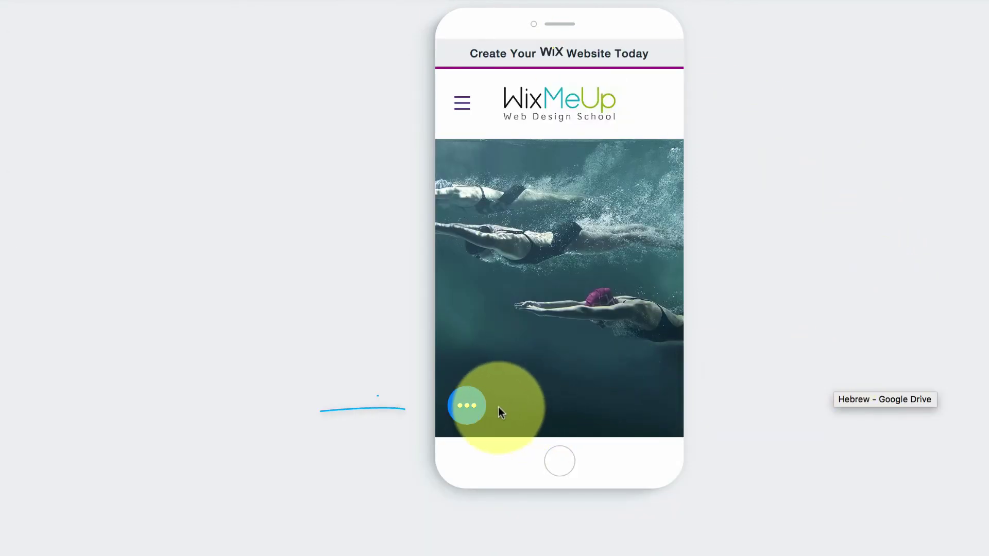
- Expand the floating quick action button to show the Phone, Email and Facebook actions
left_click(467, 406)
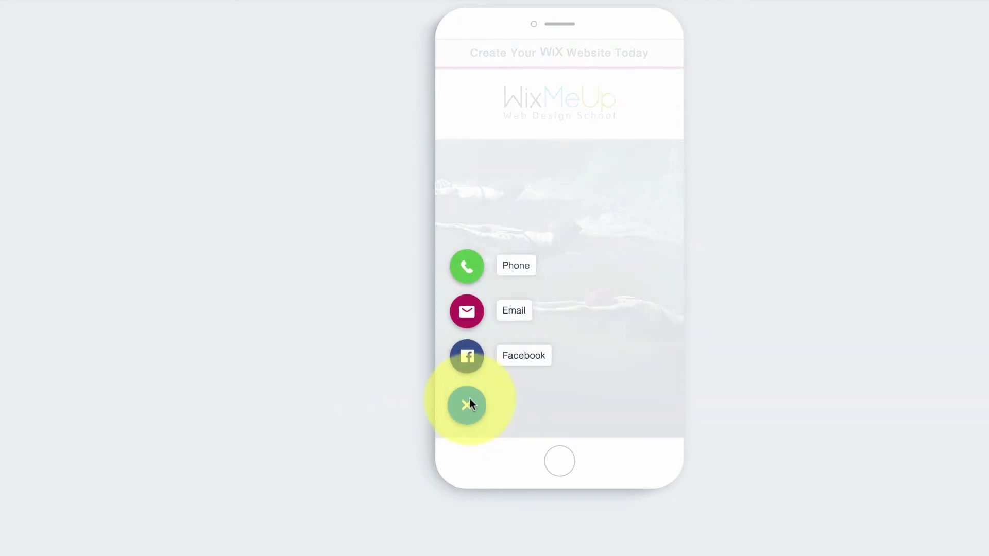